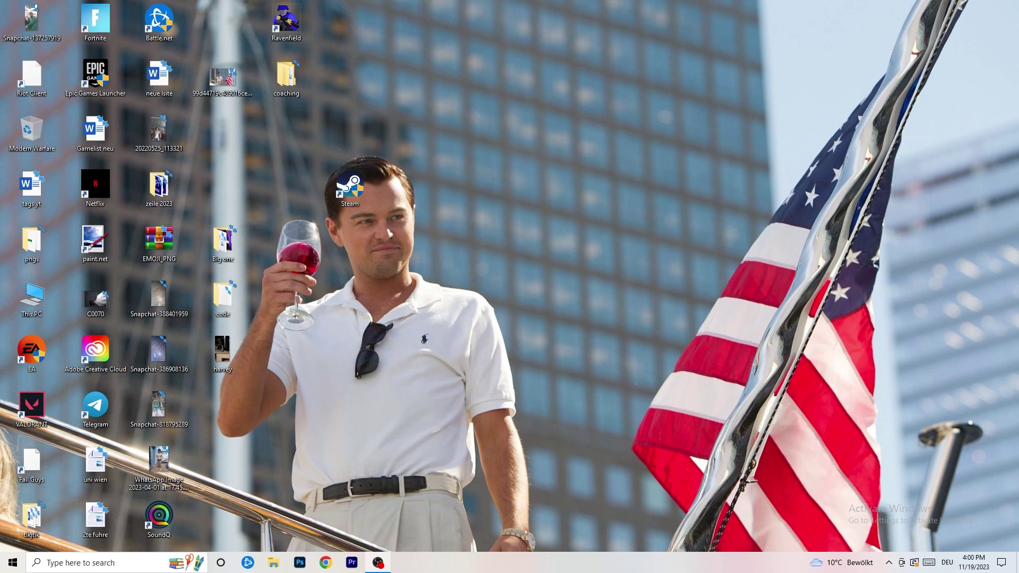
Step: Open the Start menu with the Windows key to show the app list and tiles
{"action": "key", "text": "super"}
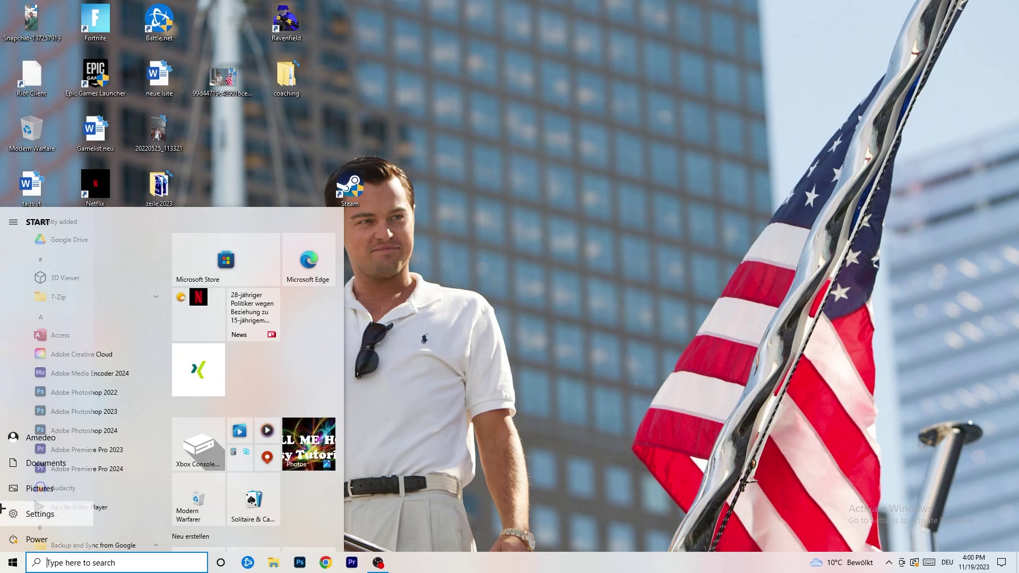
Step: Open Settings and go to Gaming, where Xbox Game Bar is switched Off
{"action": "left_click", "coordinate": [14, 514]}
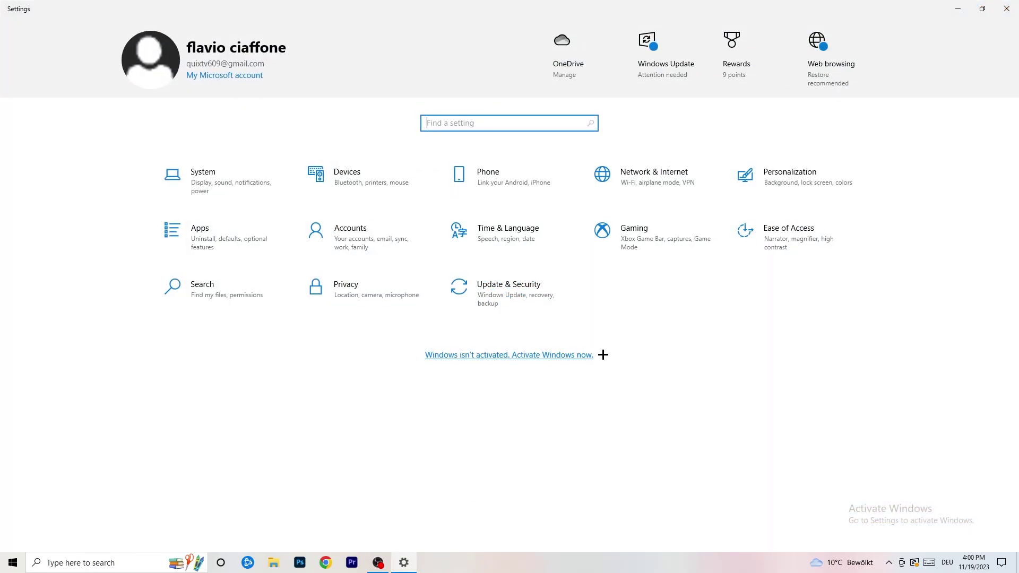
{"action": "left_click", "coordinate": [662, 254]}
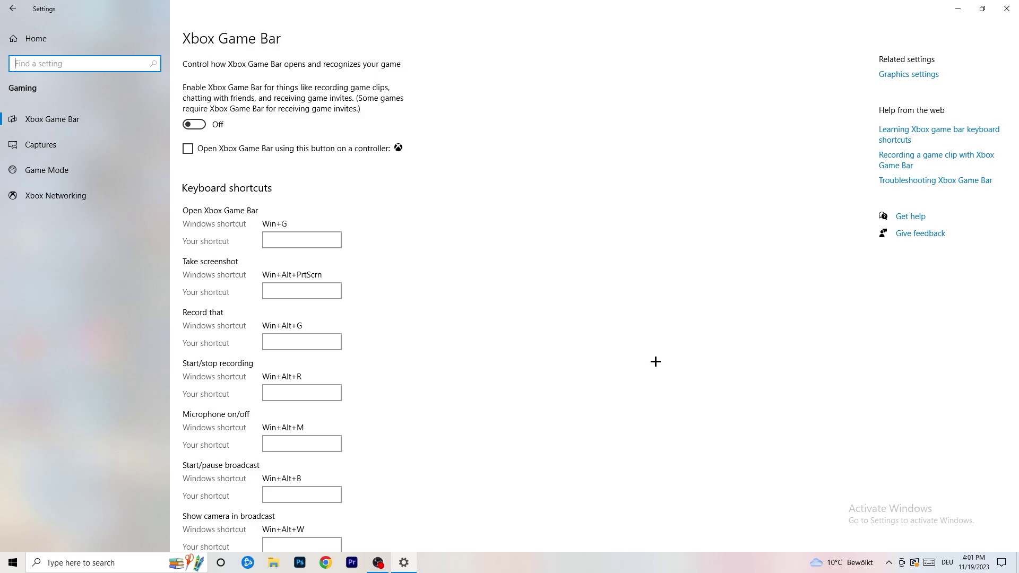
Step: Review the Captures settings, keeping maximum recording length at 2 hours
{"action": "left_click", "coordinate": [84, 147]}
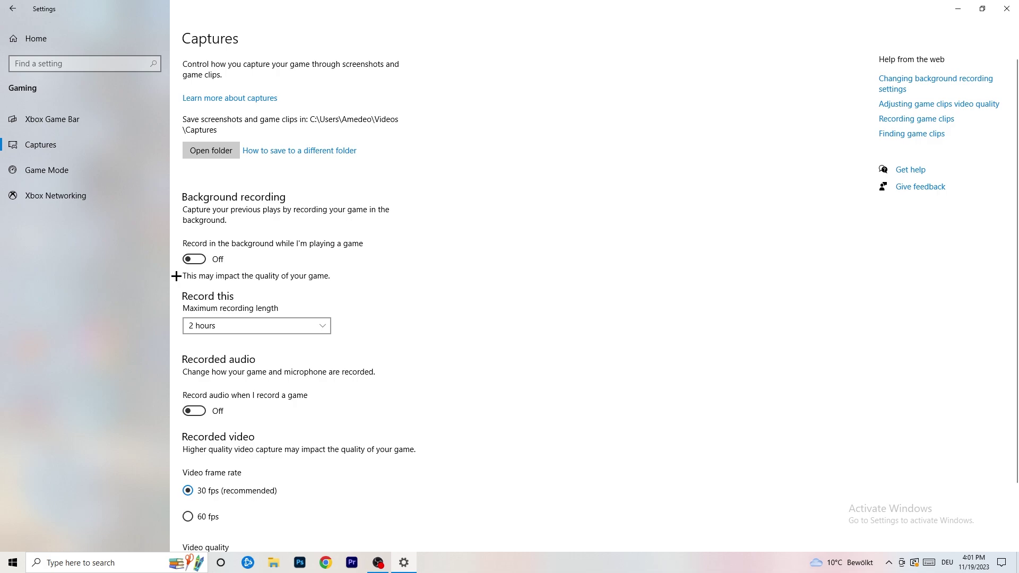
{"action": "left_click", "coordinate": [247, 326]}
{"action": "left_click", "coordinate": [416, 293]}
{"action": "left_click", "coordinate": [303, 321]}
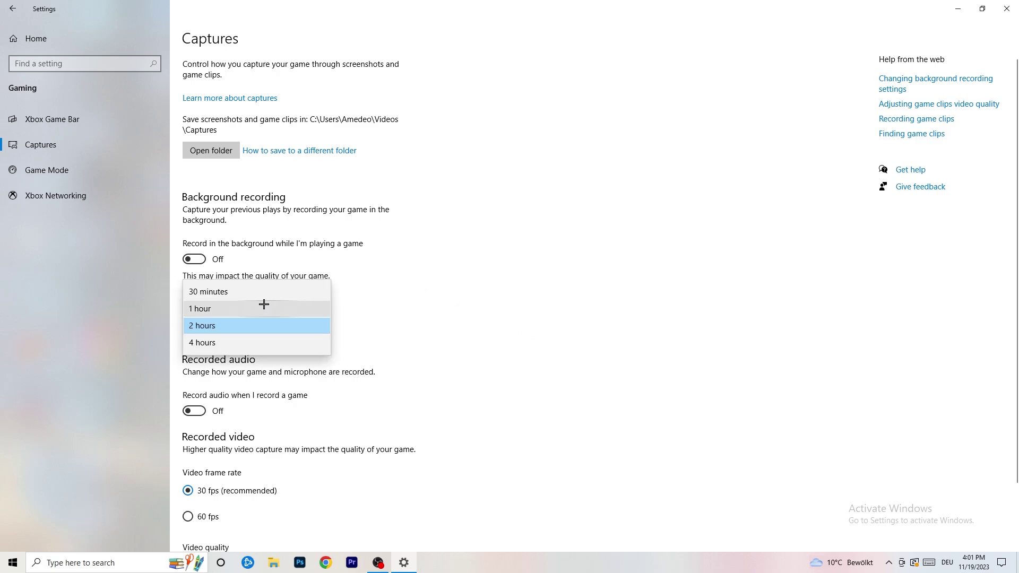
{"action": "left_click", "coordinate": [653, 265]}
Step: Confirm Game Mode is switched On, then close Settings
{"action": "scroll", "coordinate": [387, 396], "scroll_direction": "down", "scroll_amount": 3}
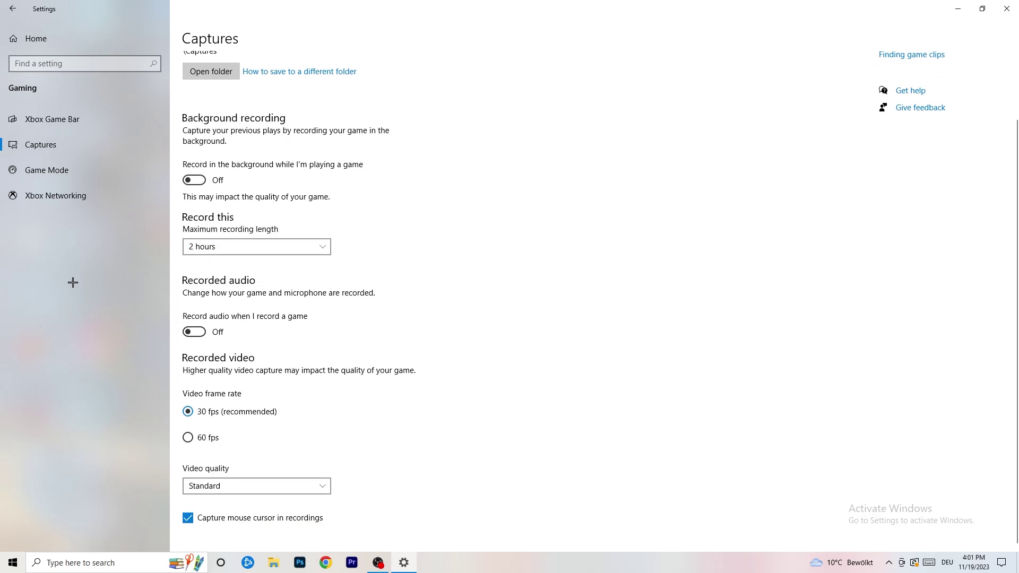
{"action": "left_click", "coordinate": [72, 166]}
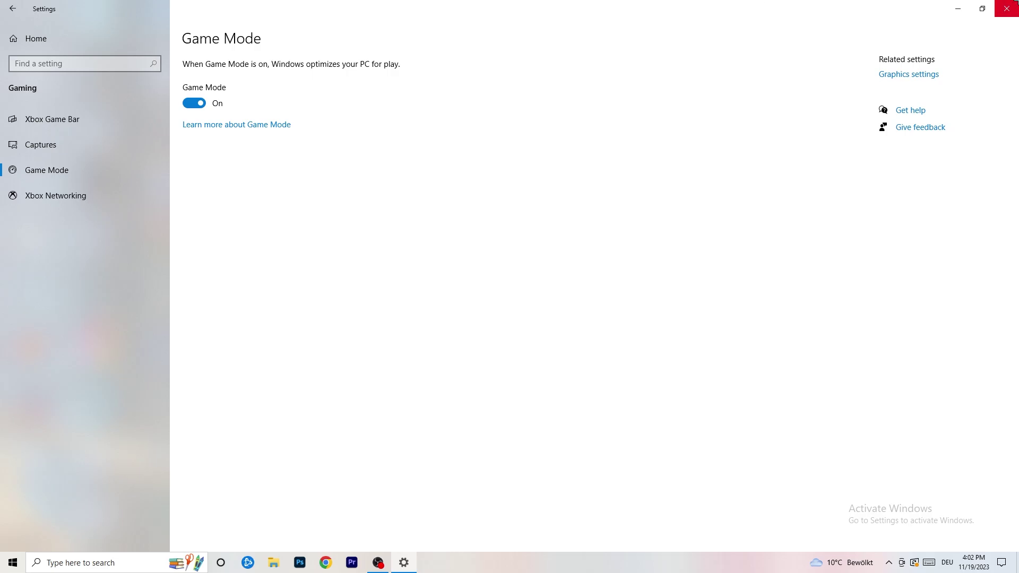
{"action": "left_click", "coordinate": [1007, 9]}
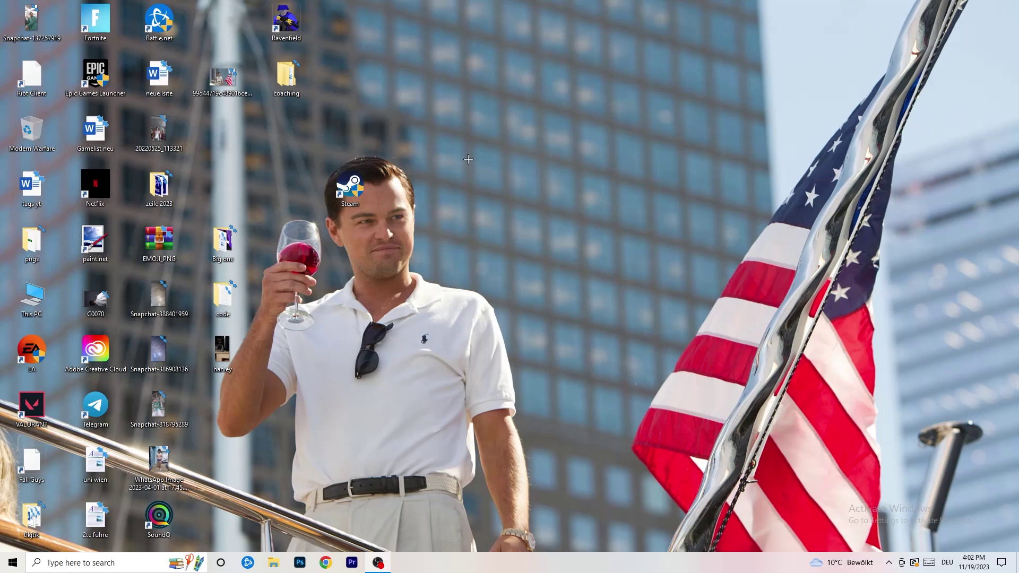
Step: Launch Task Manager from the taskbar, maximize it, and sort processes by GPU usage
{"action": "left_click_drag", "start_coordinate": [495, 560], "coordinate": [459, 527]}
{"action": "right_click", "coordinate": [492, 563]}
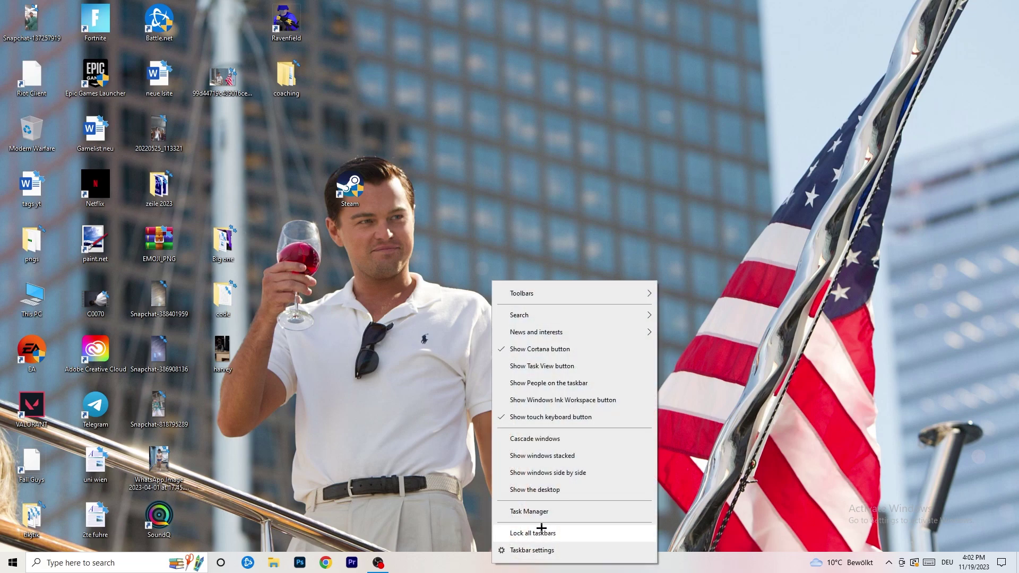
{"action": "left_click", "coordinate": [548, 513]}
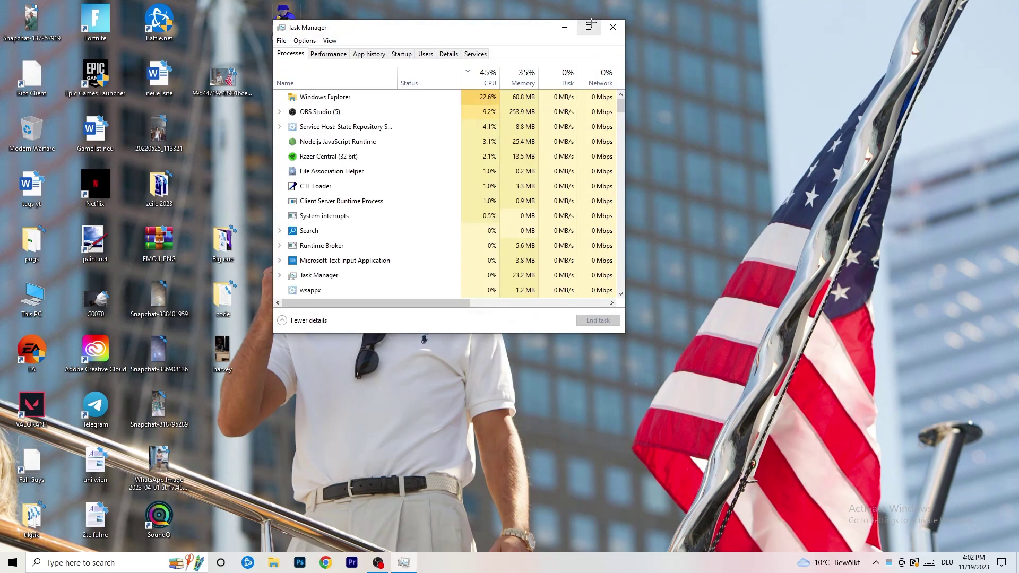
{"action": "left_click", "coordinate": [588, 27]}
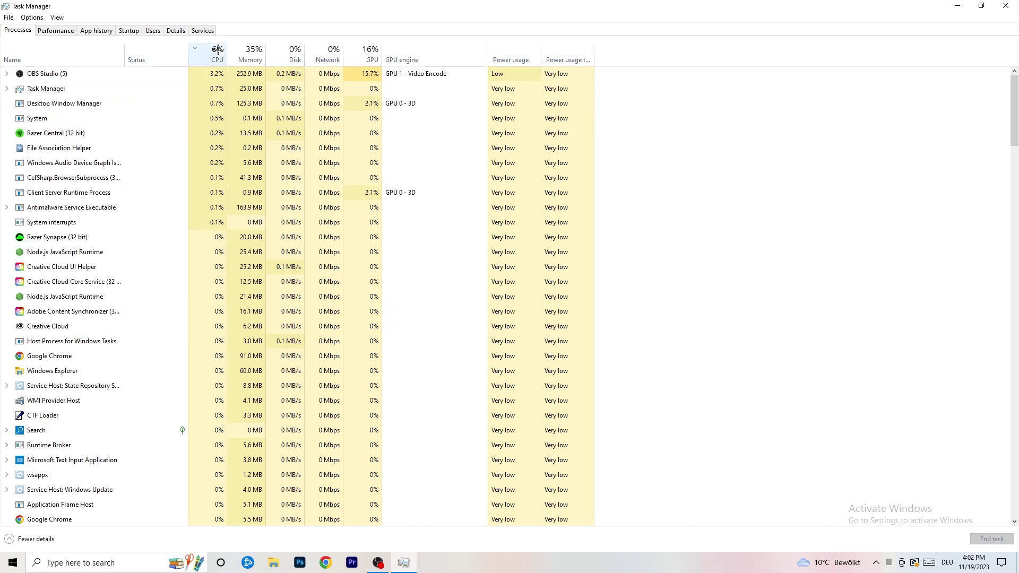
{"action": "left_click", "coordinate": [368, 53]}
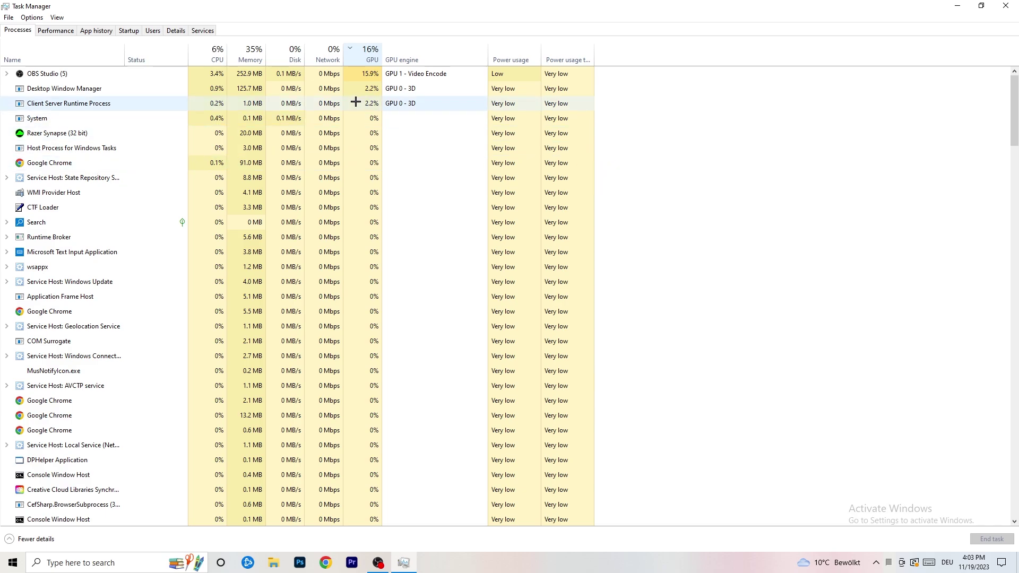
Step: Leave OBS Studio running, sort processes by CPU, and switch to the Details tab
{"action": "right_click", "coordinate": [370, 76]}
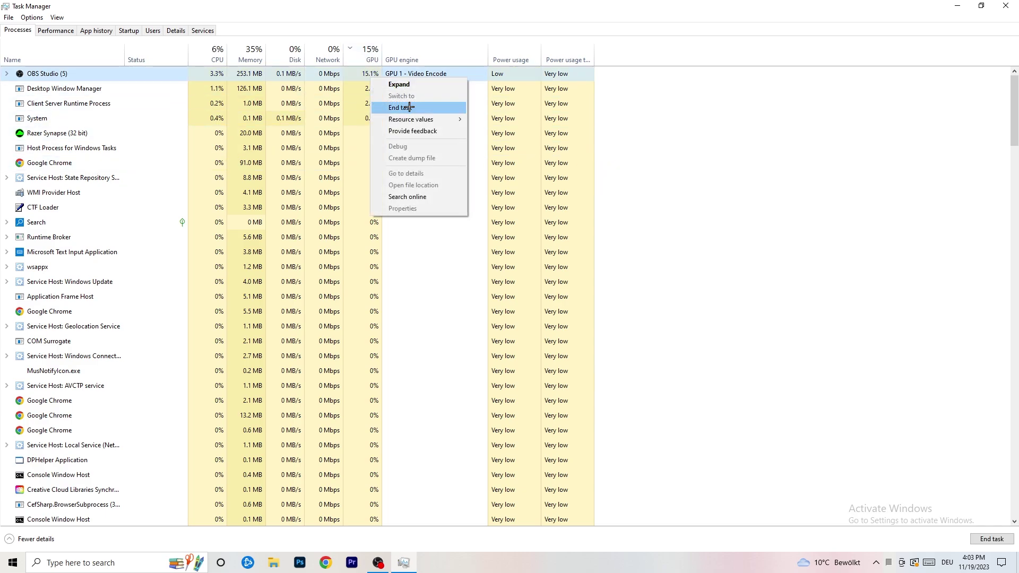
{"action": "left_click", "coordinate": [834, 96]}
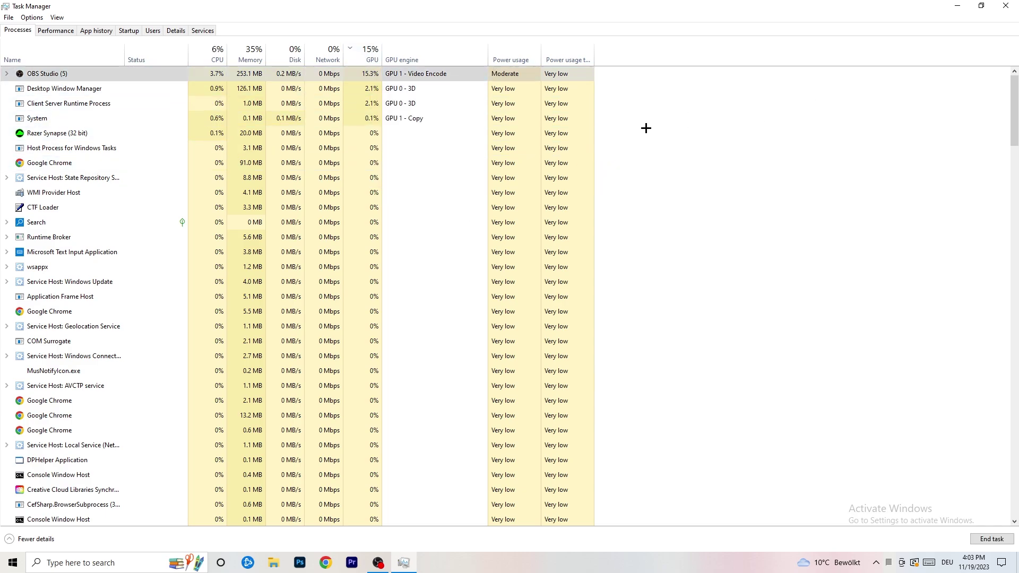
{"action": "left_click", "coordinate": [222, 49]}
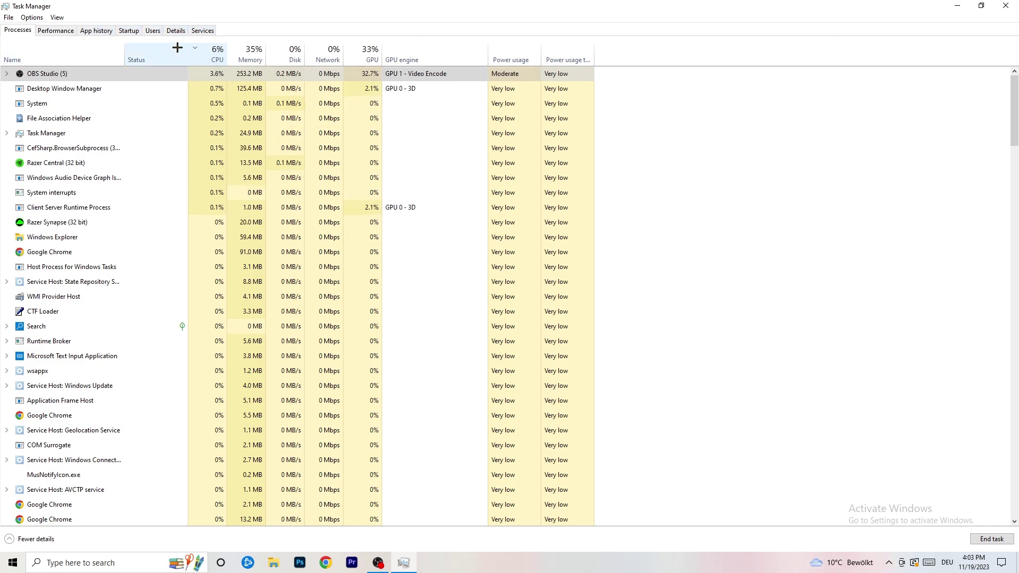
{"action": "left_click", "coordinate": [177, 29]}
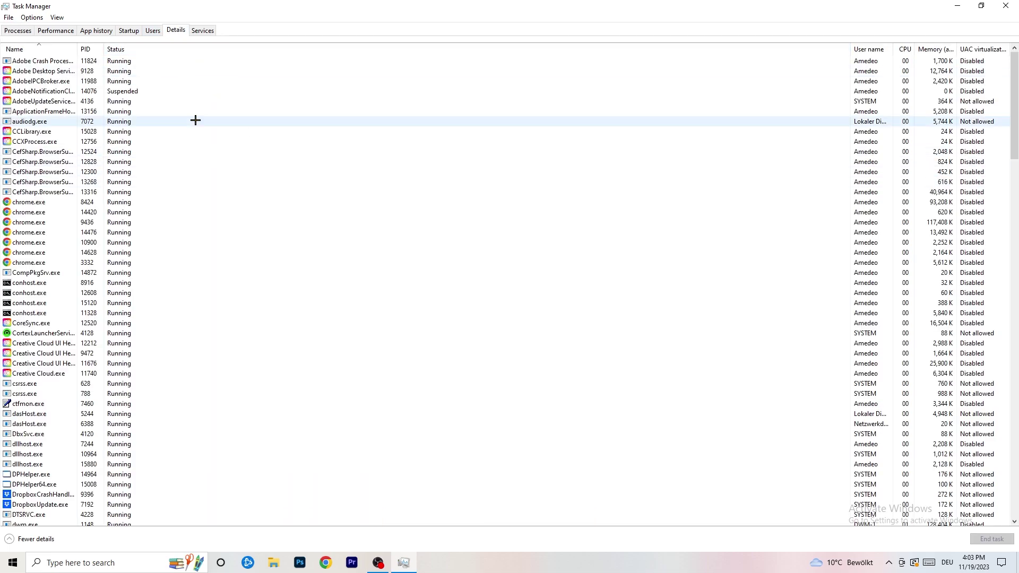
Step: Inspect Set priority options for Creative Cloud UI Helper (PID 11676), then view the Startup tab
{"action": "scroll", "coordinate": [154, 274], "scroll_direction": "down", "scroll_amount": 10}
{"action": "scroll", "coordinate": [151, 275], "scroll_direction": "up", "scroll_amount": 10}
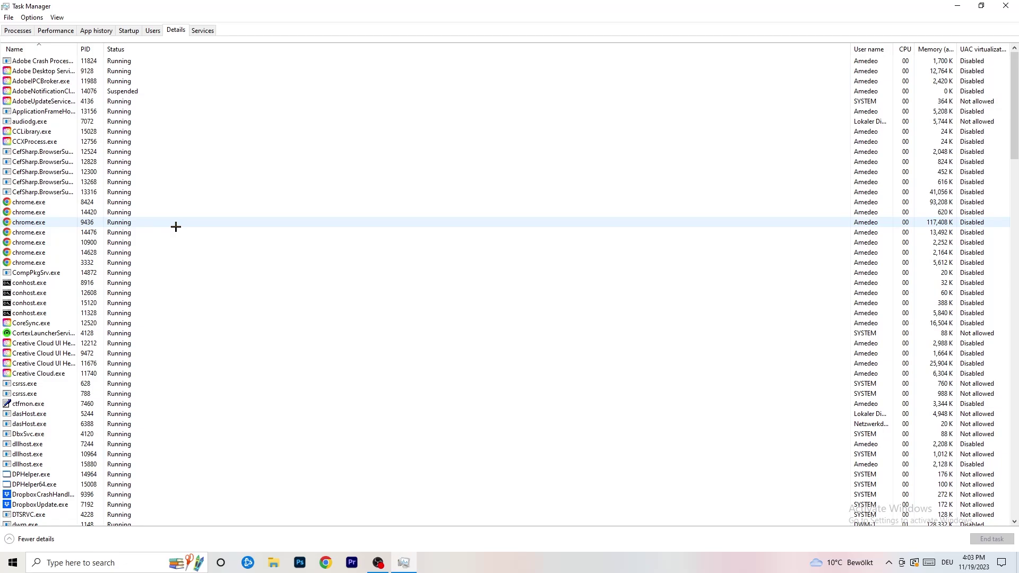
{"action": "scroll", "coordinate": [48, 276], "scroll_direction": "down", "scroll_amount": 3}
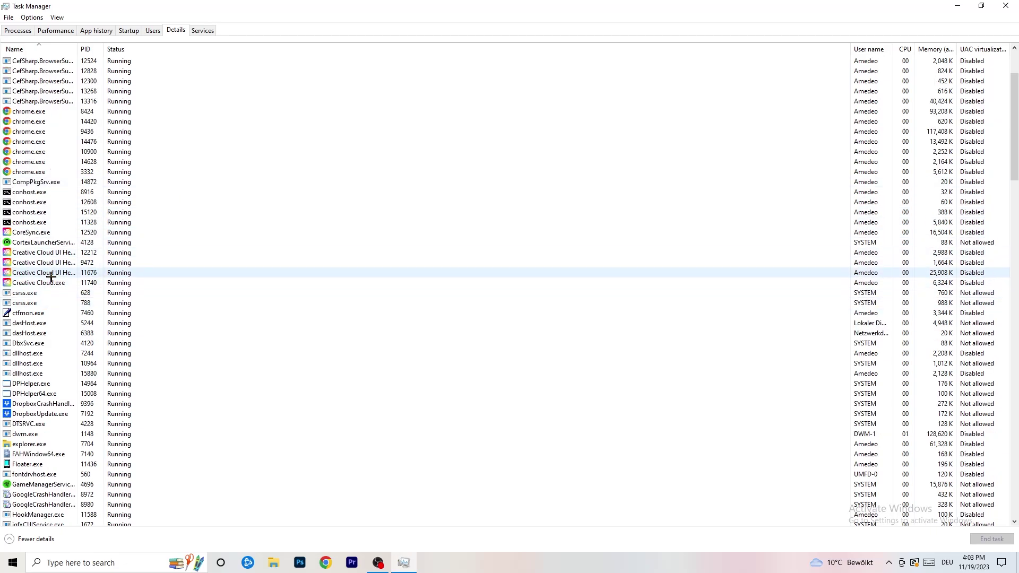
{"action": "left_click", "coordinate": [42, 273]}
{"action": "right_click", "coordinate": [42, 273]}
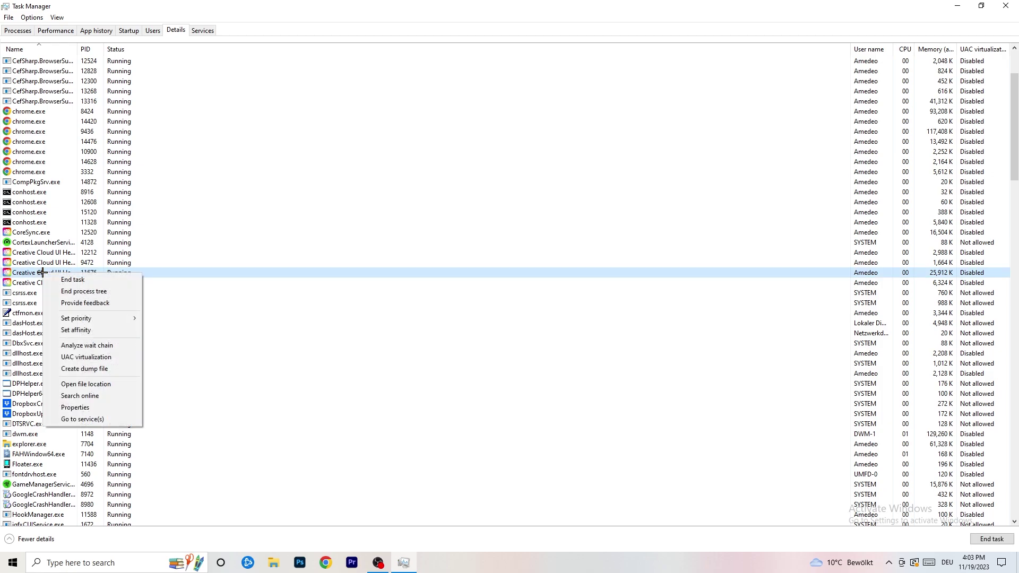
{"action": "mouse_move", "coordinate": [85, 318]}
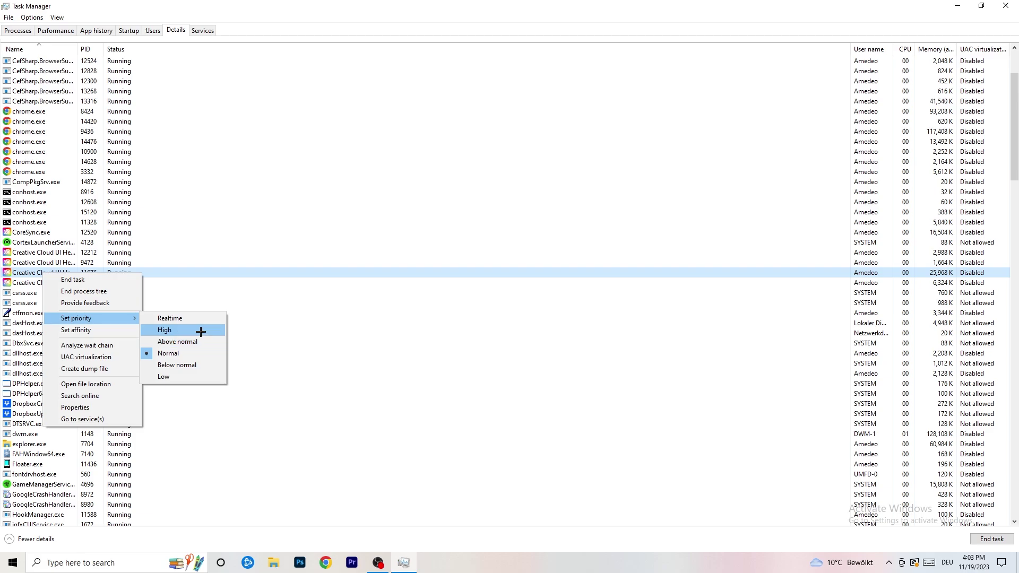
{"action": "left_click", "coordinate": [138, 33]}
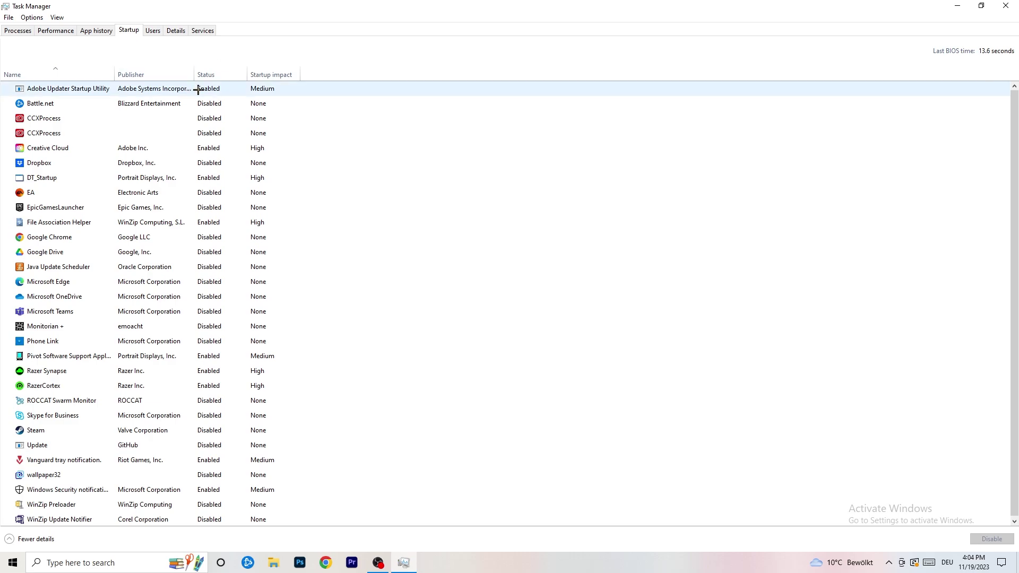
Step: Leave DT_Startup Enabled without disabling it, and close Task Manager
{"action": "right_click", "coordinate": [232, 174]}
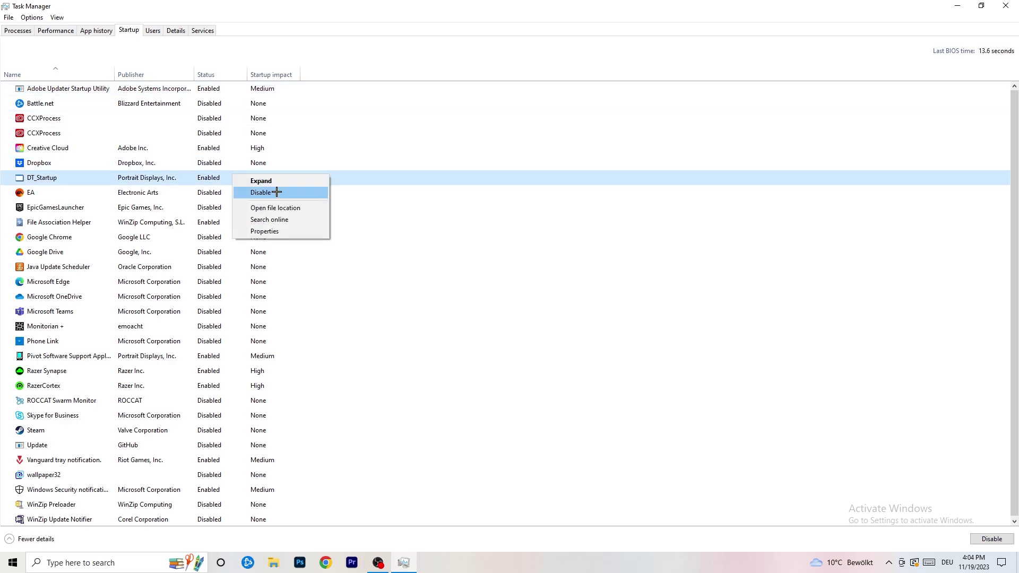
{"action": "left_click", "coordinate": [572, 51]}
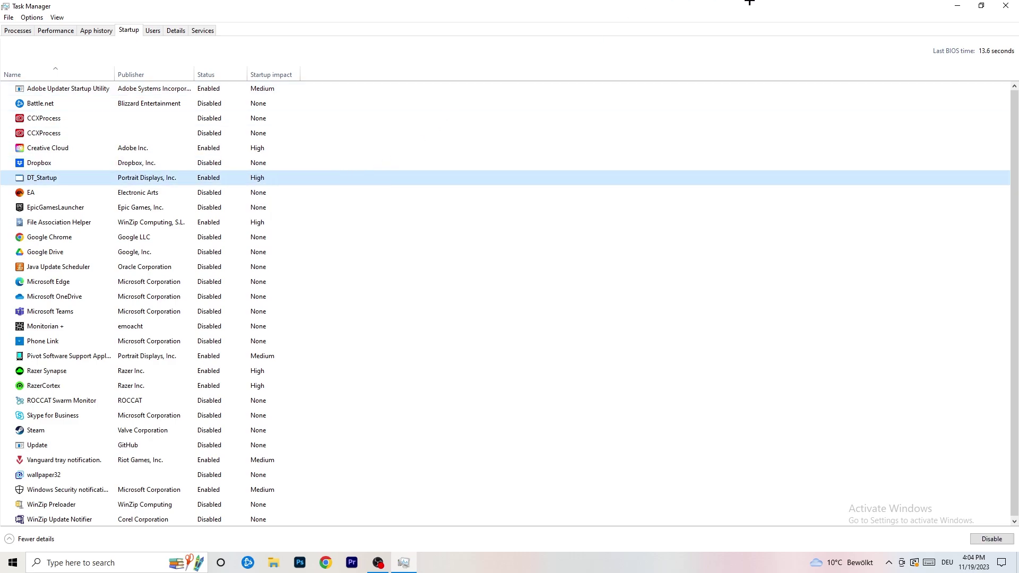
{"action": "left_click", "coordinate": [1006, 5]}
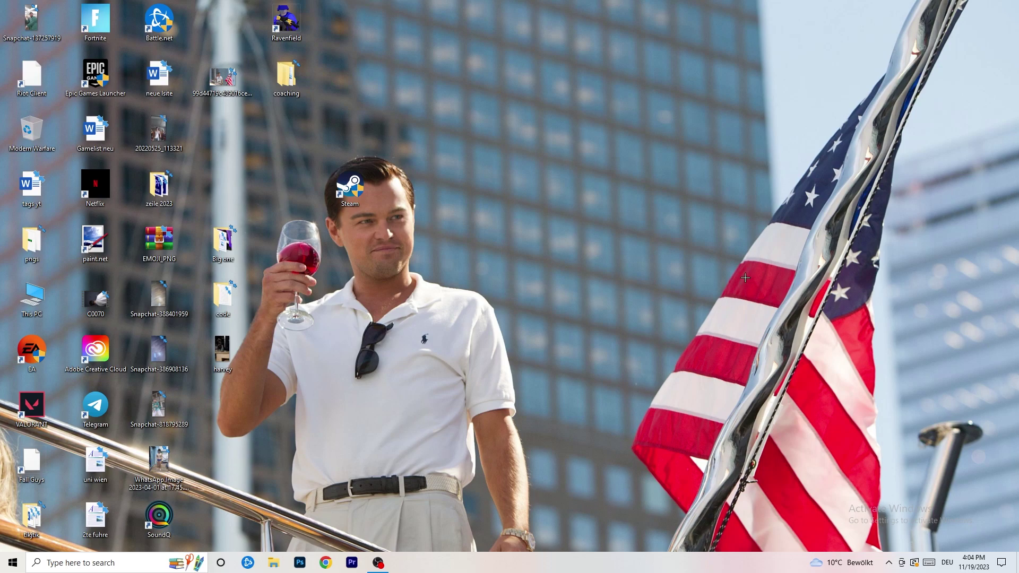
Step: Open Windows Settings from the Start menu
{"action": "left_click", "coordinate": [11, 563]}
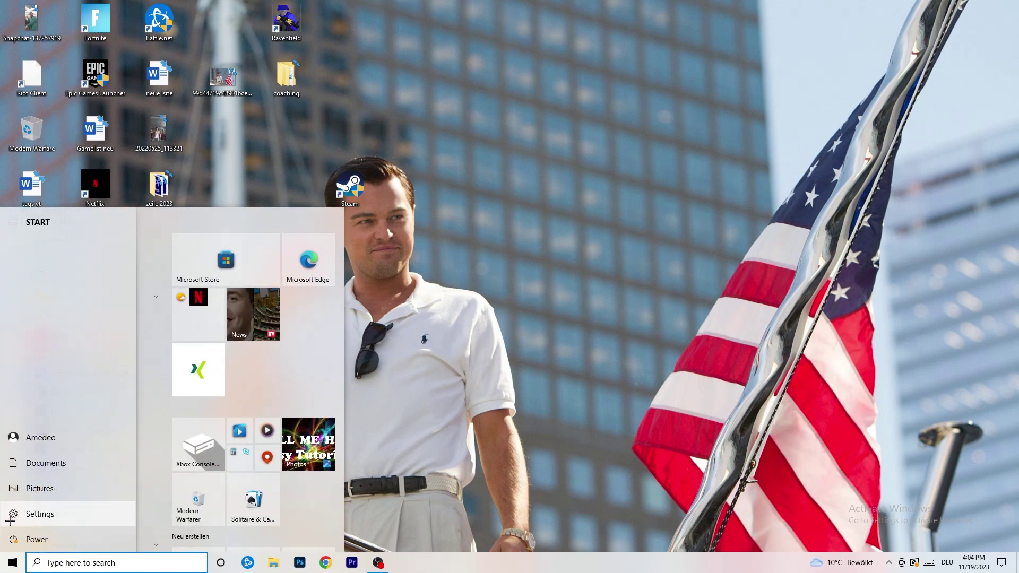
{"action": "left_click", "coordinate": [13, 513]}
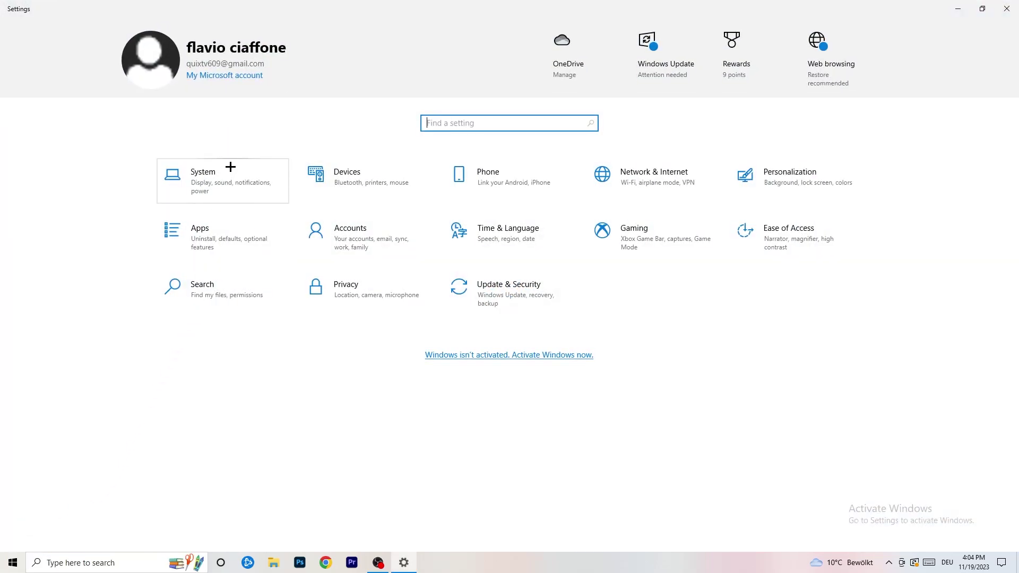
Step: Check System › Display and keep scaling at 100% (Recommended) at 1920 × 1080
{"action": "left_click", "coordinate": [240, 171]}
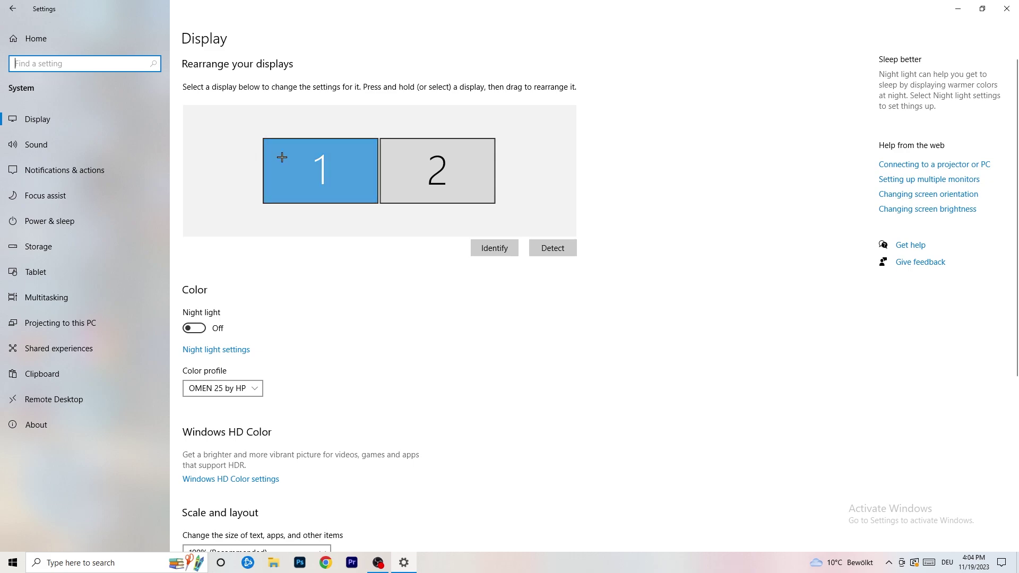
{"action": "scroll", "coordinate": [371, 194], "scroll_direction": "down", "scroll_amount": 5}
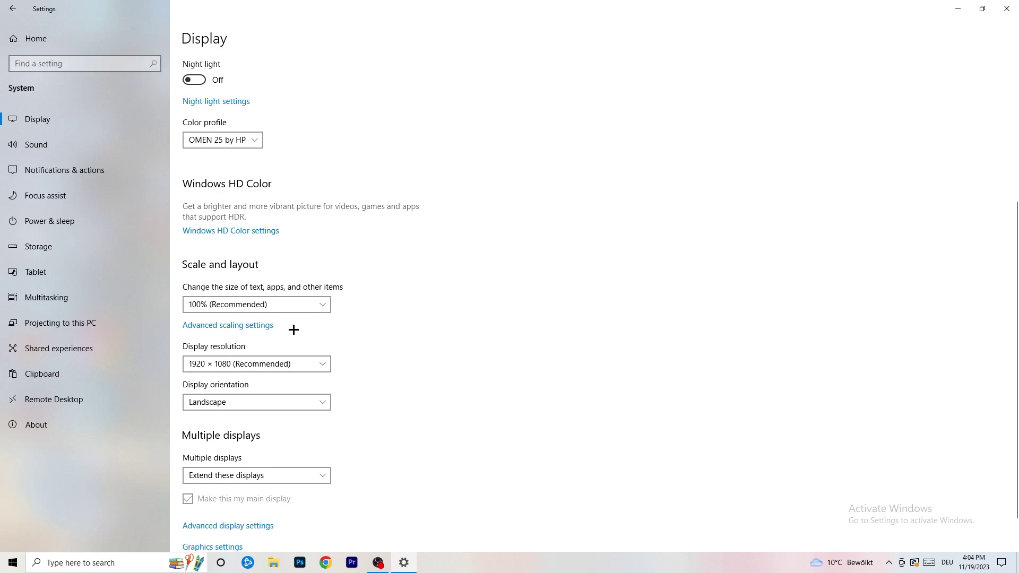
{"action": "left_click", "coordinate": [295, 304]}
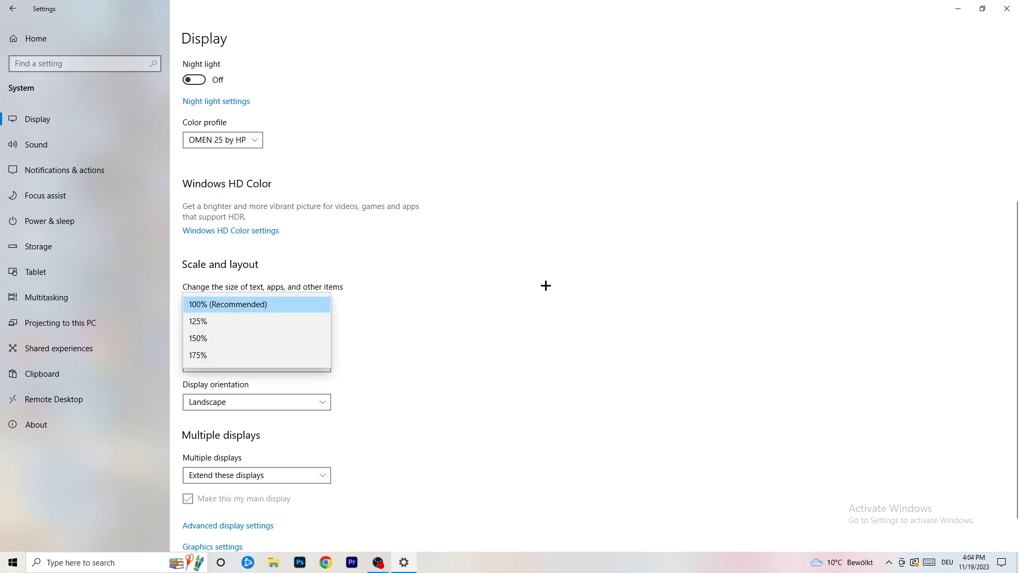
{"action": "left_click", "coordinate": [523, 281]}
{"action": "scroll", "coordinate": [434, 292], "scroll_direction": "down", "scroll_amount": 1}
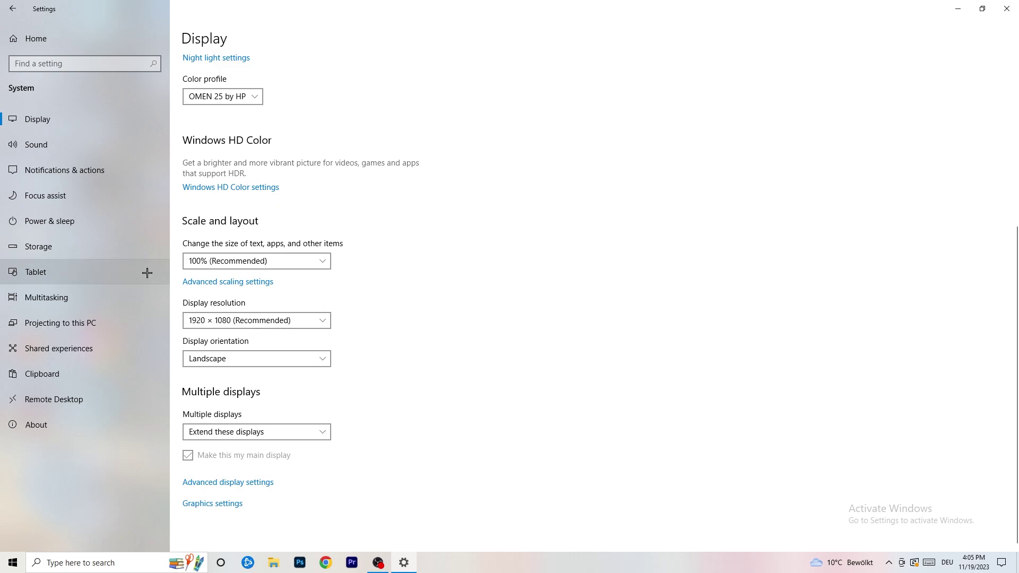
{"action": "left_click", "coordinate": [79, 225]}
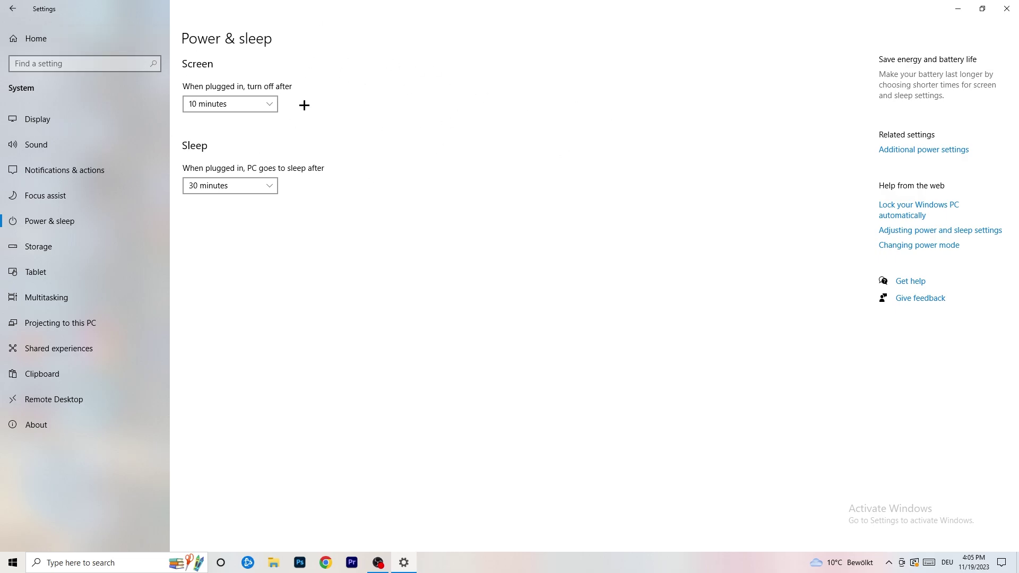
Step: Review all power plans in Power Options, keeping Balanced (recommended), then close the window
{"action": "left_click", "coordinate": [922, 150]}
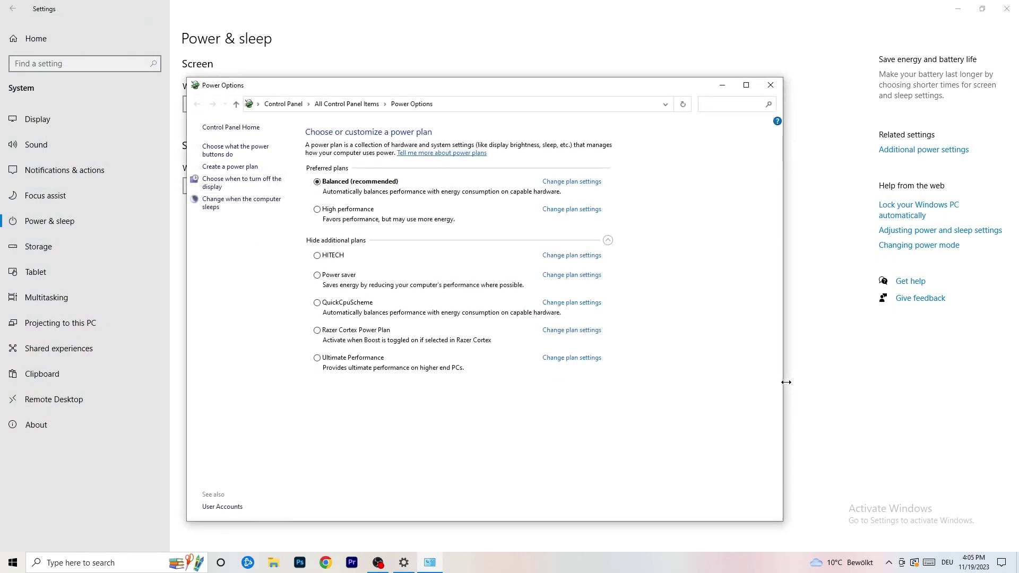
{"action": "left_click", "coordinate": [608, 240]}
{"action": "left_click", "coordinate": [608, 241]}
{"action": "left_click", "coordinate": [773, 87]}
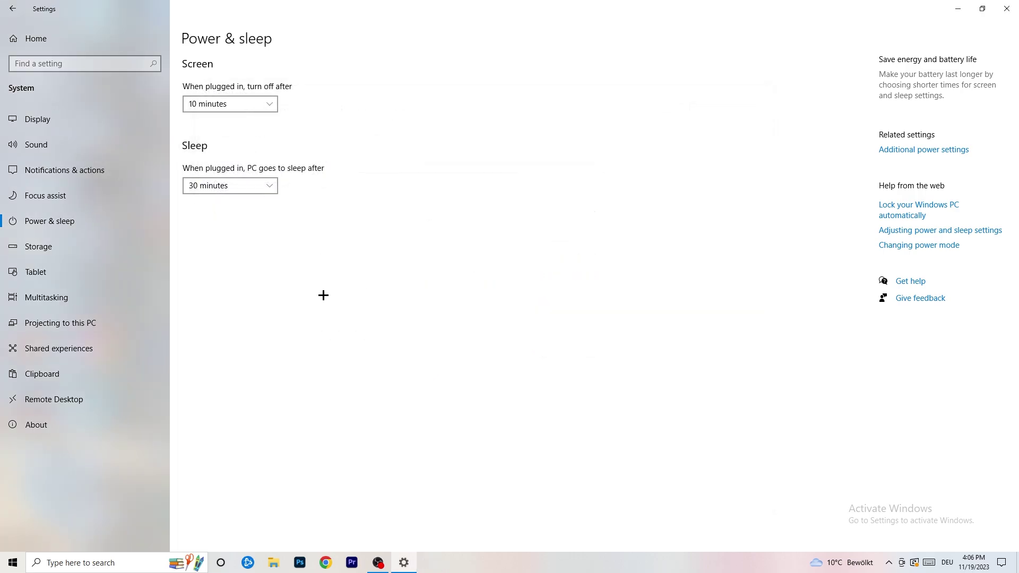
Step: In Storage Sense configuration, turn on deleting temporary files that apps aren't using
{"action": "left_click", "coordinate": [70, 252]}
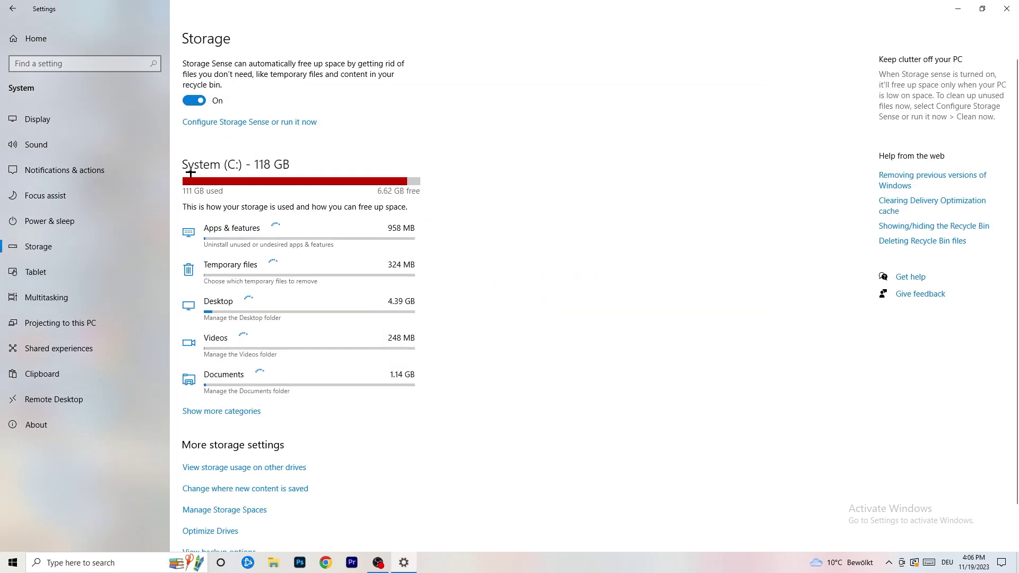
{"action": "left_click", "coordinate": [256, 123]}
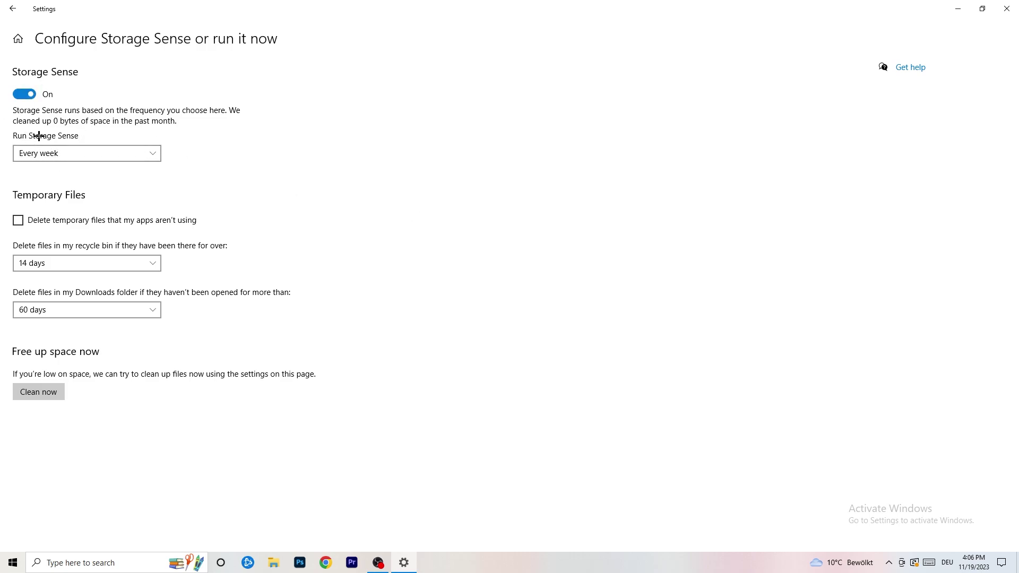
{"action": "left_click", "coordinate": [63, 221]}
Step: Keep recycle bin cleanup at 14 days and Downloads cleanup at 60 days
{"action": "left_click", "coordinate": [78, 263]}
{"action": "left_click", "coordinate": [268, 259]}
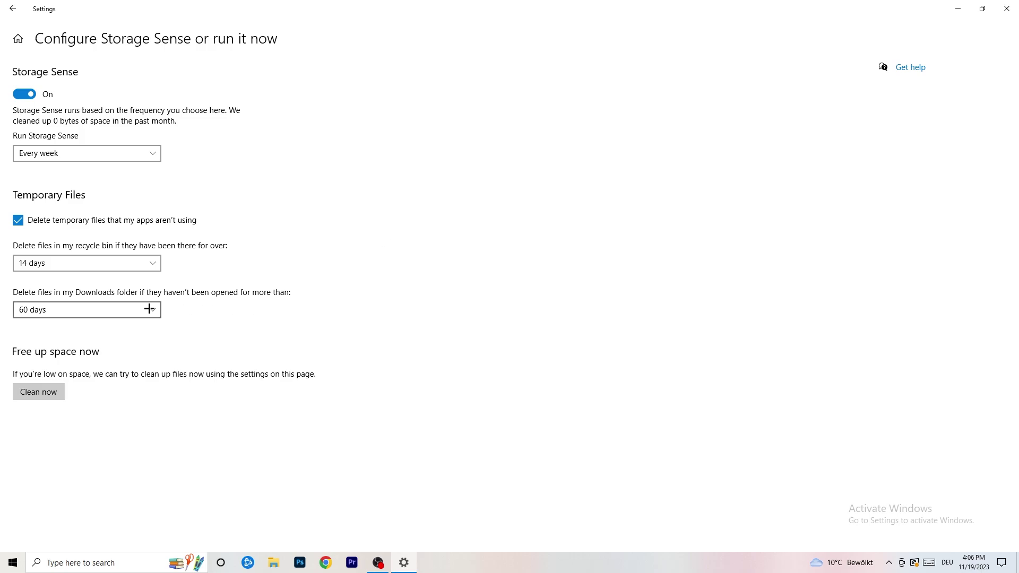
{"action": "left_click", "coordinate": [93, 310]}
{"action": "left_click", "coordinate": [400, 241]}
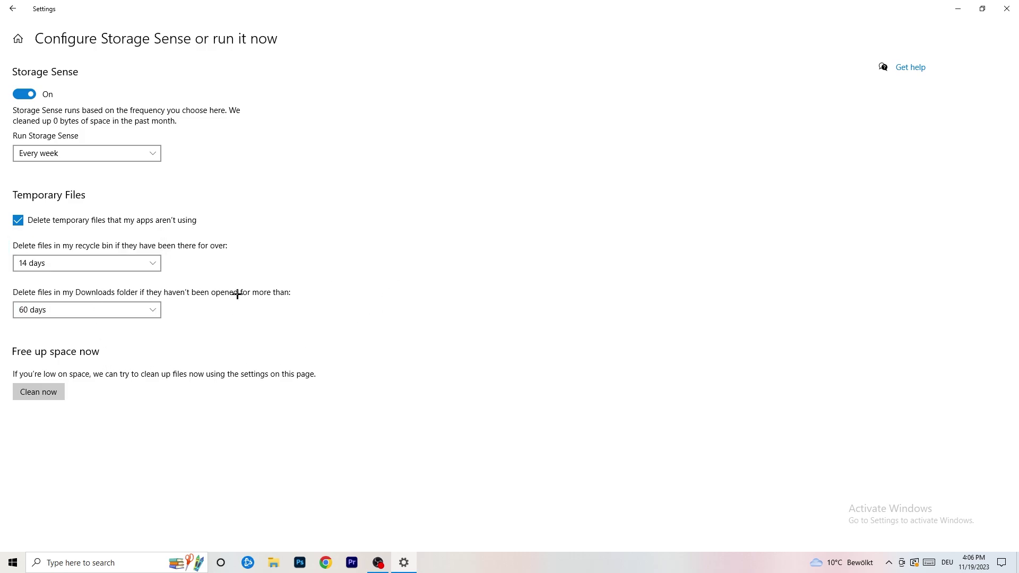
{"action": "left_click", "coordinate": [103, 319]}
{"action": "left_click", "coordinate": [501, 259]}
{"action": "left_click", "coordinate": [12, 9]}
Step: From Settings home, view Windows Update's pending 2023-11 cumulative update, then close Settings
{"action": "left_click", "coordinate": [13, 9]}
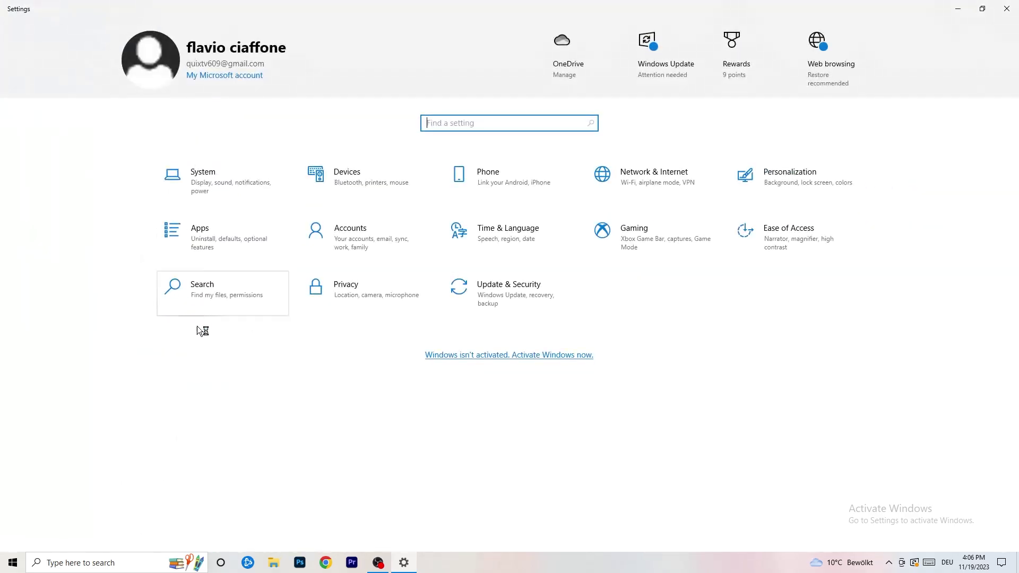
{"action": "left_click", "coordinate": [502, 299]}
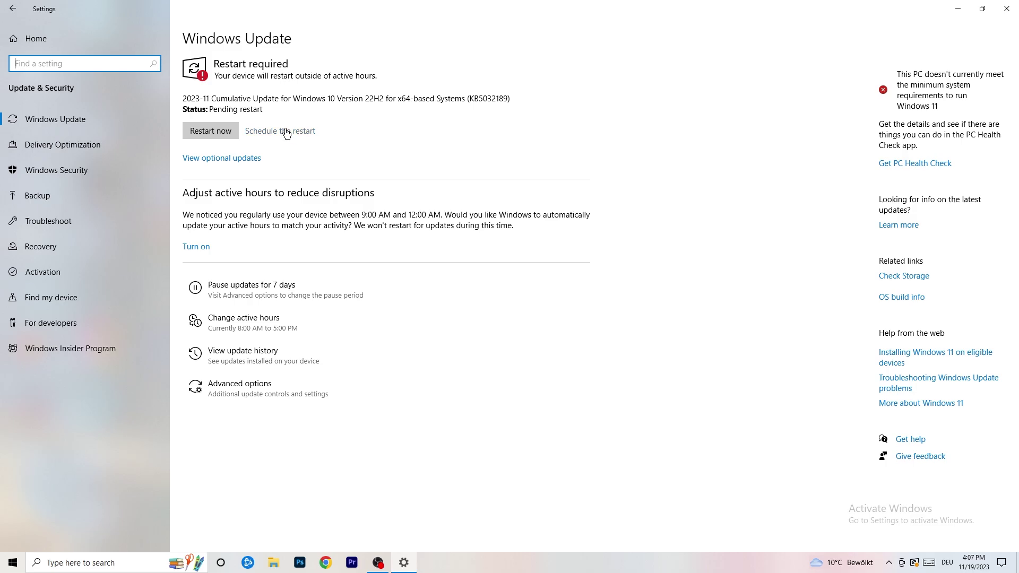
{"action": "left_click", "coordinate": [1007, 9]}
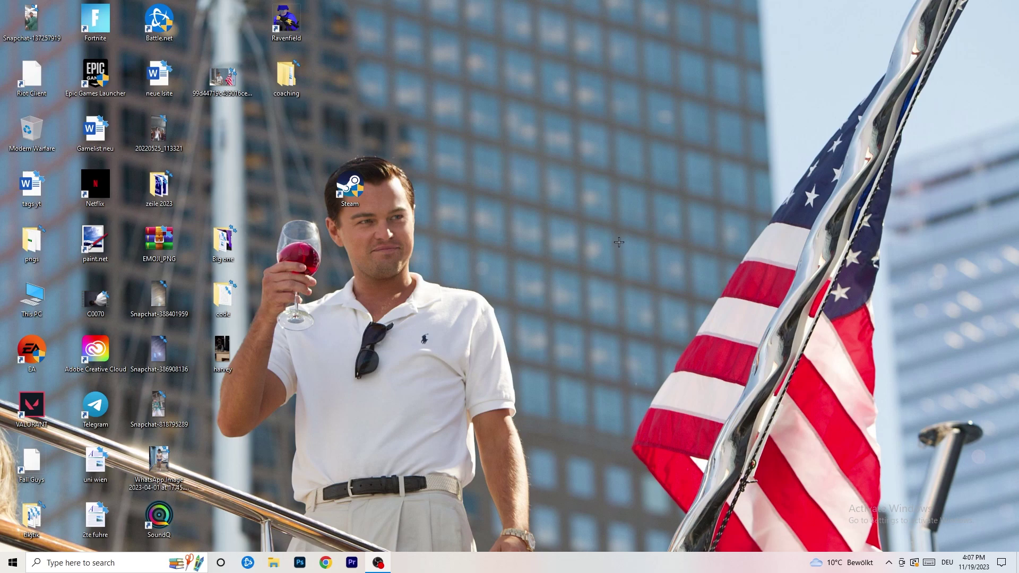
Step: Launch NVIDIA Control Panel from the desktop context menu and go to Adjust image settings with preview
{"action": "right_click", "coordinate": [617, 225]}
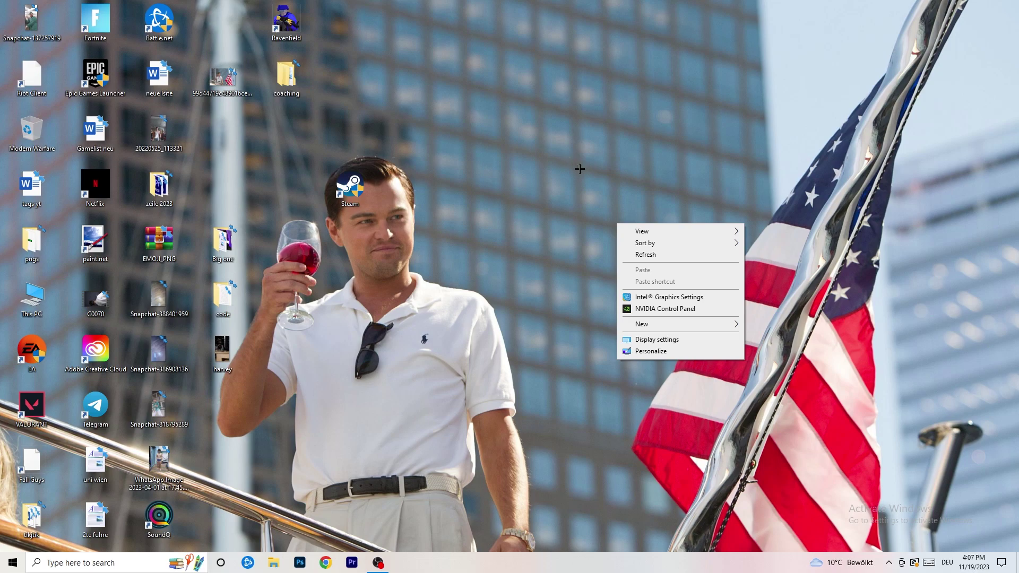
{"action": "left_click", "coordinate": [679, 310]}
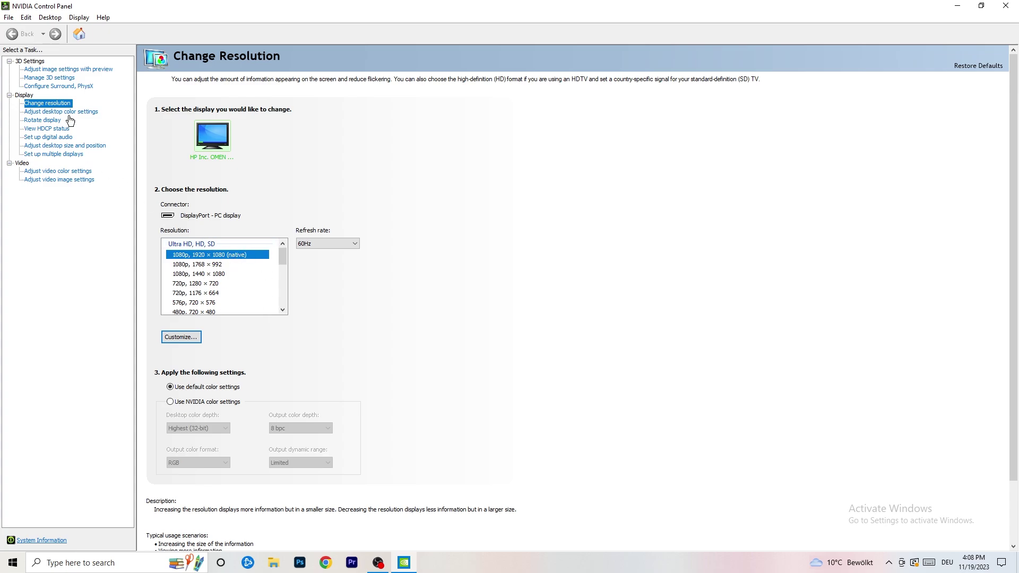
{"action": "left_click", "coordinate": [55, 70]}
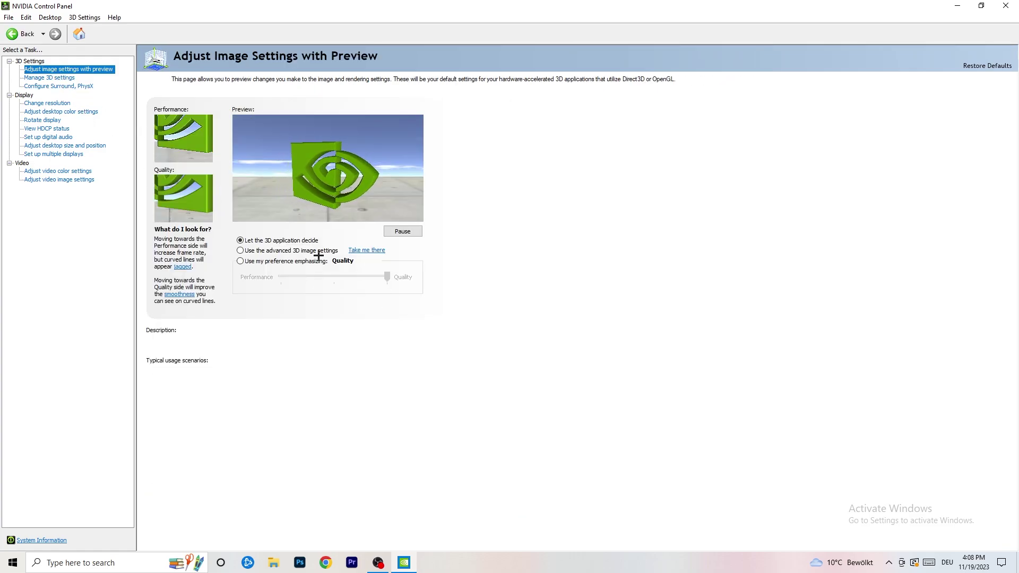
Step: Leave the 3D image setting on Let the 3D application decide and close NVIDIA Control Panel
{"action": "mouse_move", "coordinate": [319, 256]}
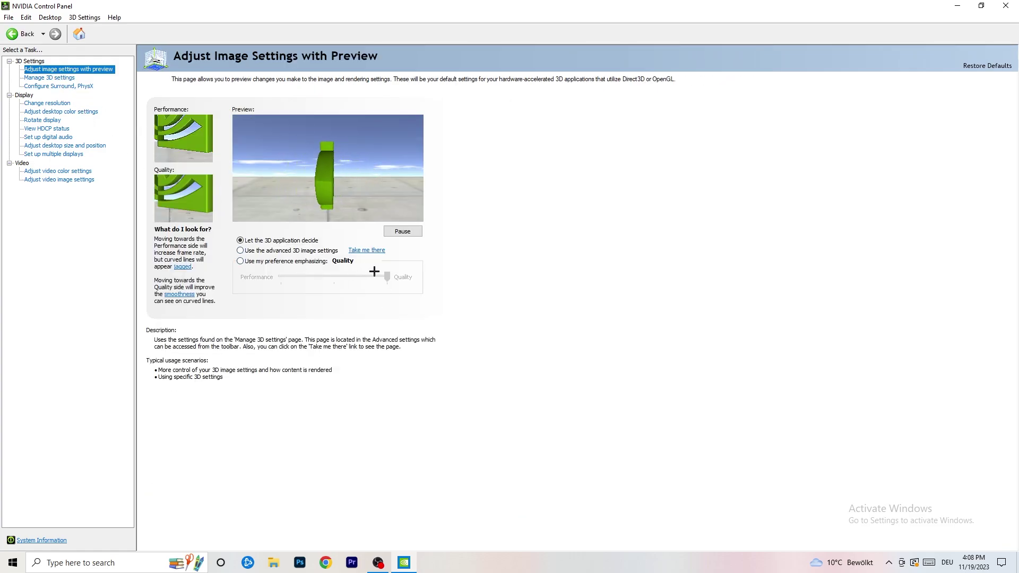
{"action": "mouse_move", "coordinate": [294, 265]}
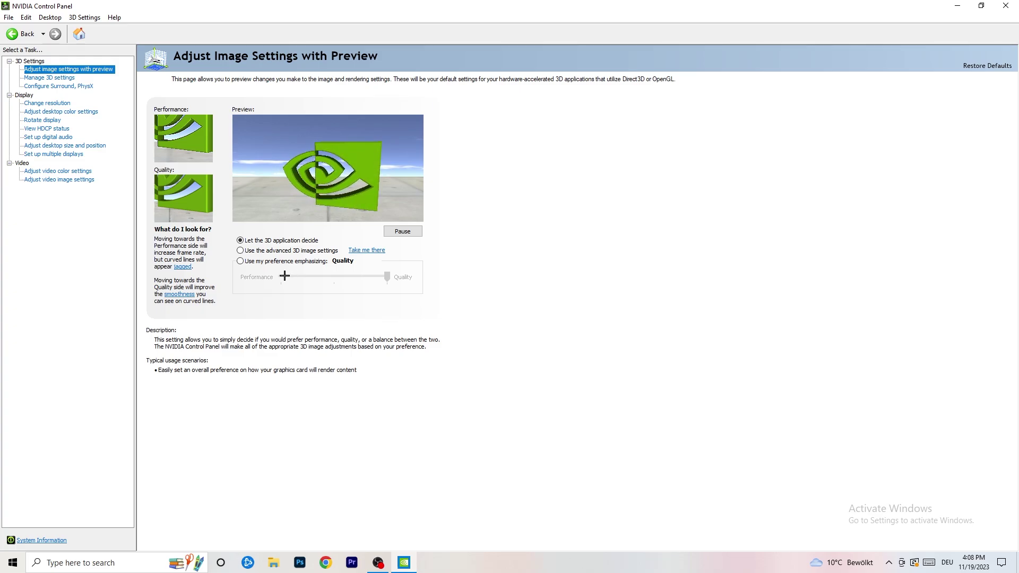
{"action": "left_click", "coordinate": [1005, 5]}
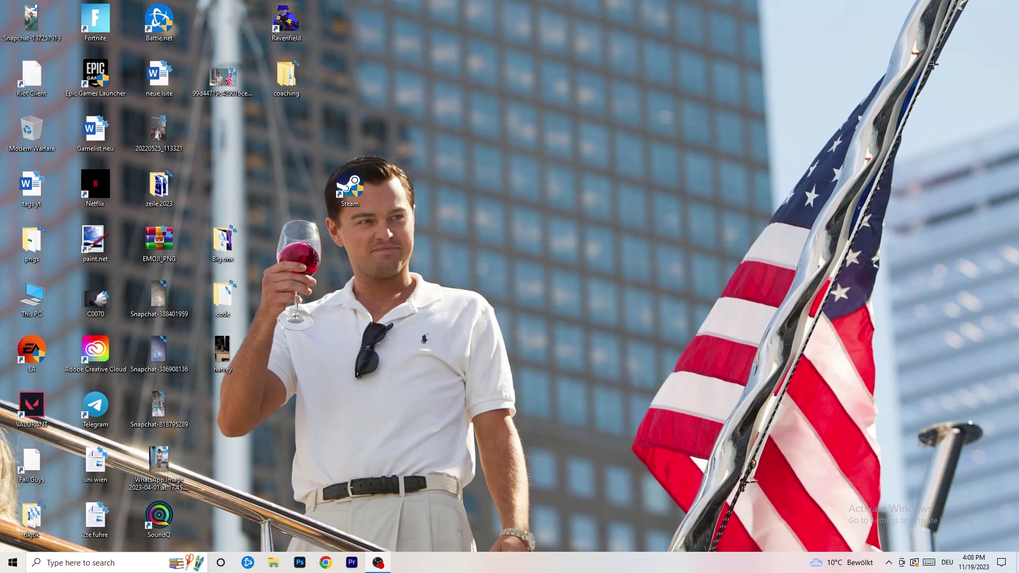